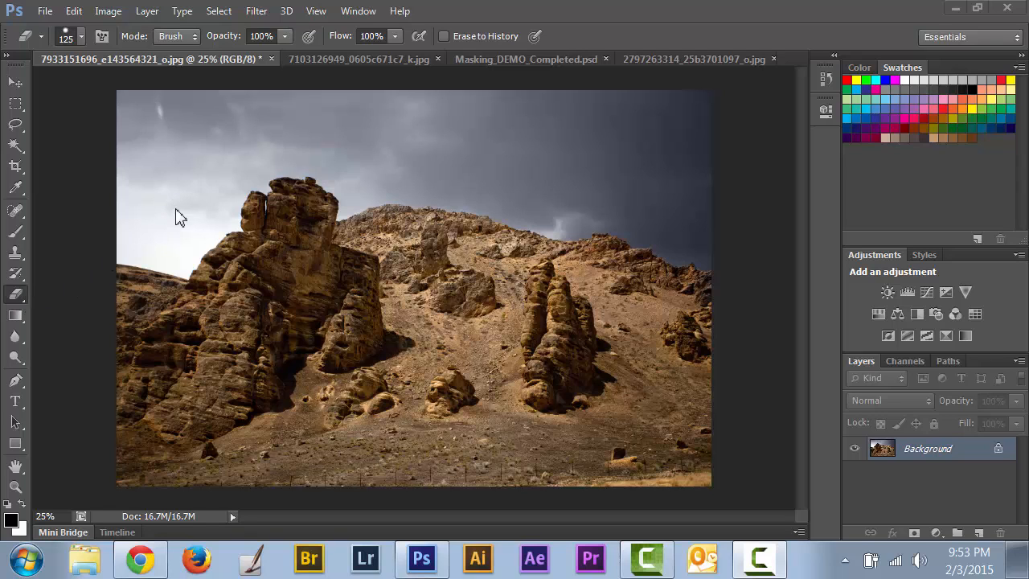
# Erase a wavy stroke across the sky directly on the Background layer and undo the erasure
pyautogui.moveTo(174, 213)
pyautogui.mouseDown()
pyautogui.moveTo(186, 184)
pyautogui.moveTo(230, 189)
pyautogui.moveTo(376, 137)
pyautogui.moveTo(423, 135)
pyautogui.moveTo(530, 172)
pyautogui.mouseUp()
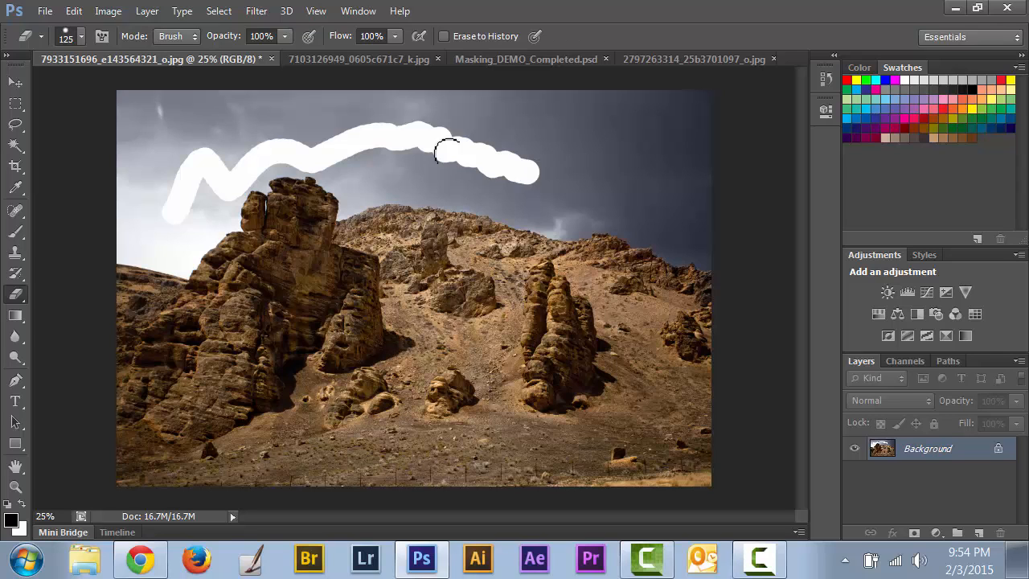
pyautogui.click(72, 11)
pyautogui.click(111, 36)
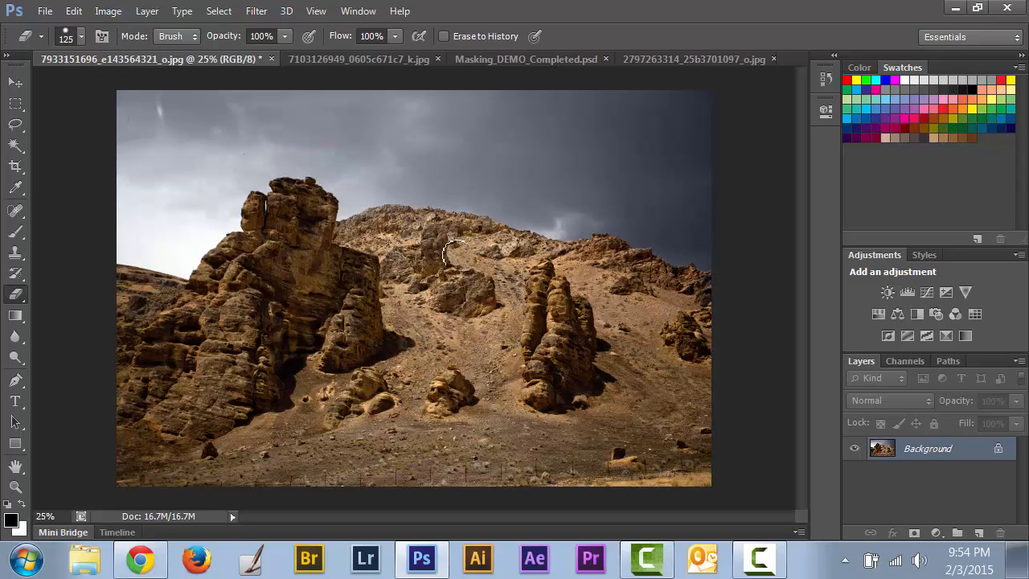
# Add a layer mask to the rock photo and paint a wavy black brush stroke on it across the sky
pyautogui.click(916, 536)
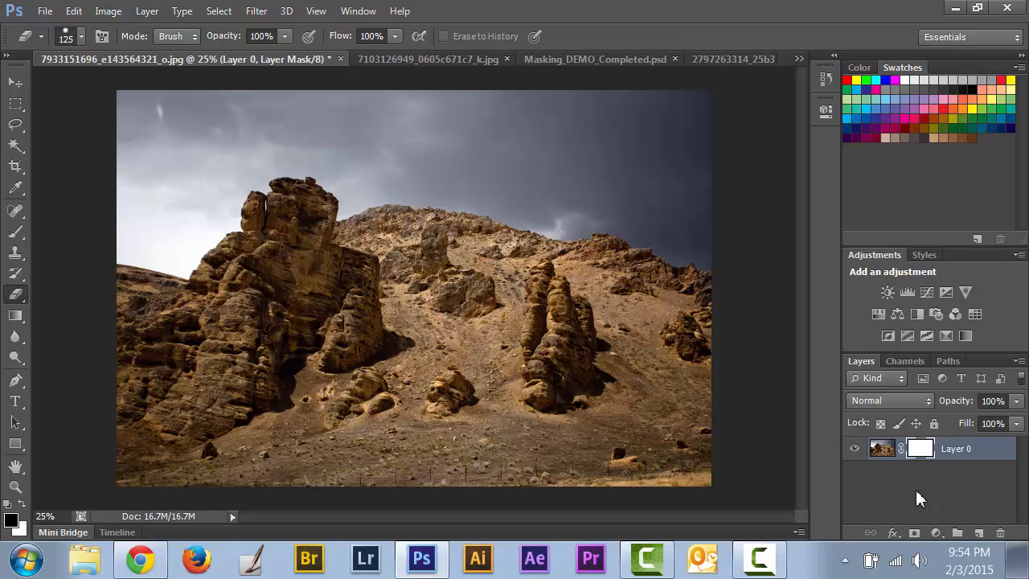
pyautogui.press('b')
pyautogui.moveTo(159, 213); pyautogui.dragTo(527, 171)
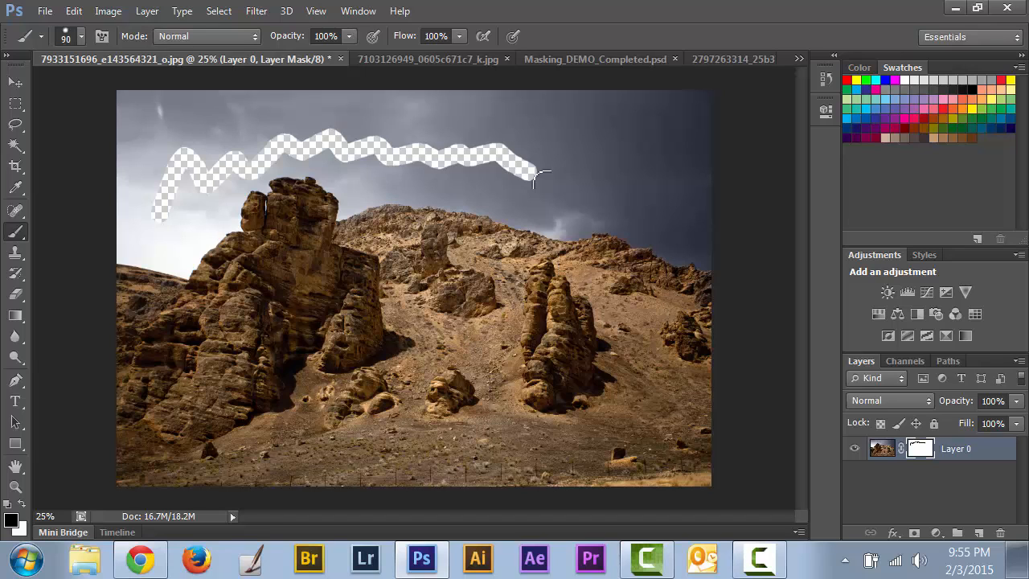
# Restore the hidden strip of sky by painting white over the stroke on the layer mask
pyautogui.click(22, 504)
pyautogui.moveTo(156, 211)
pyautogui.mouseDown()
pyautogui.moveTo(182, 169)
pyautogui.moveTo(199, 153)
pyautogui.moveTo(185, 240)
pyautogui.moveTo(272, 125)
pyautogui.moveTo(239, 185)
pyautogui.moveTo(280, 166)
pyautogui.moveTo(277, 175)
pyautogui.moveTo(263, 176)
pyautogui.moveTo(310, 132)
pyautogui.moveTo(271, 151)
pyautogui.moveTo(326, 135)
pyautogui.moveTo(292, 162)
pyautogui.moveTo(339, 130)
pyautogui.moveTo(354, 152)
pyautogui.moveTo(349, 170)
pyautogui.moveTo(387, 148)
pyautogui.moveTo(456, 154)
pyautogui.moveTo(438, 169)
pyautogui.moveTo(416, 169)
pyautogui.moveTo(452, 142)
pyautogui.moveTo(460, 173)
pyautogui.moveTo(514, 183)
pyautogui.mouseUp()
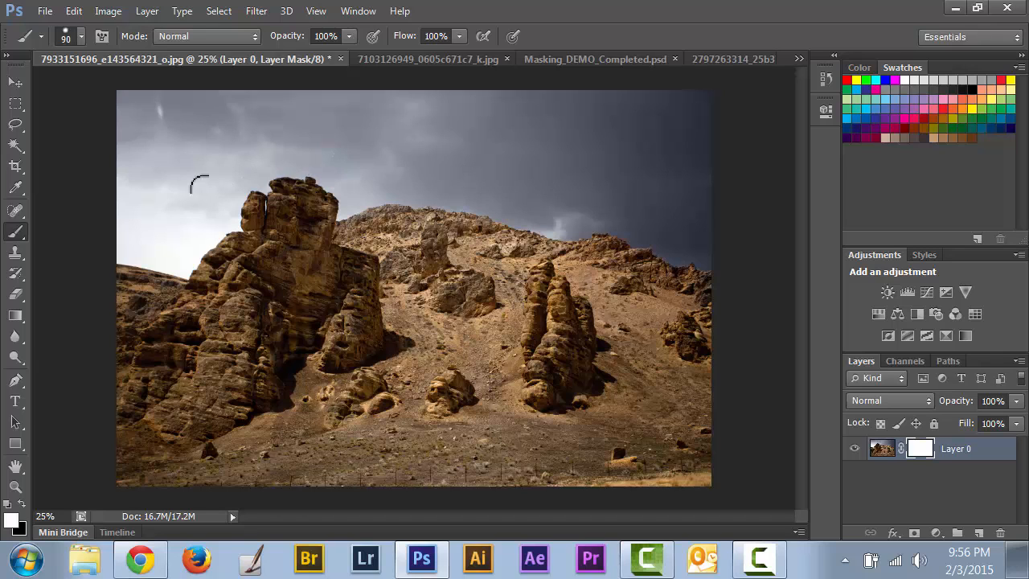
pyautogui.click(15, 294)
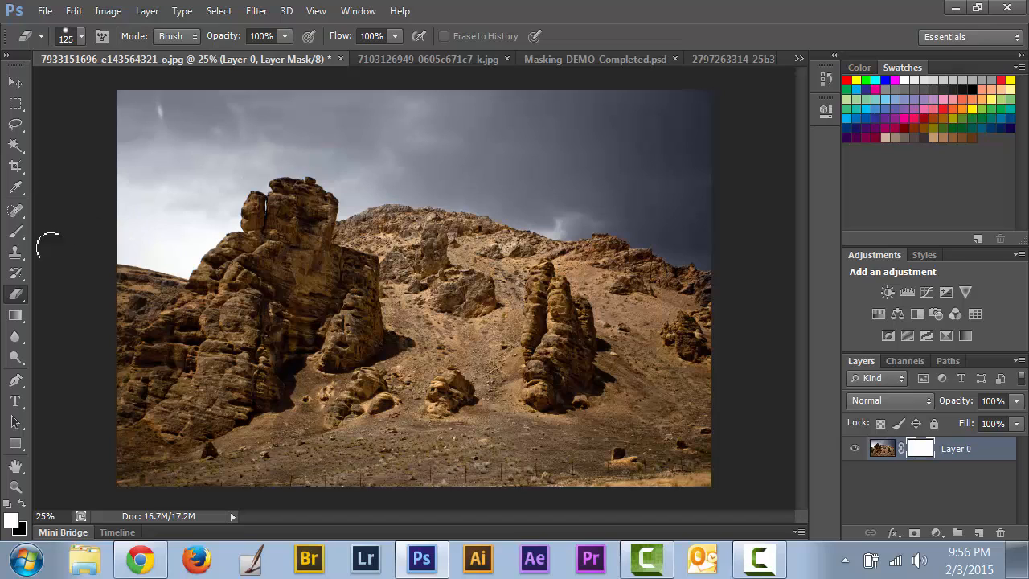
pyautogui.click(23, 234)
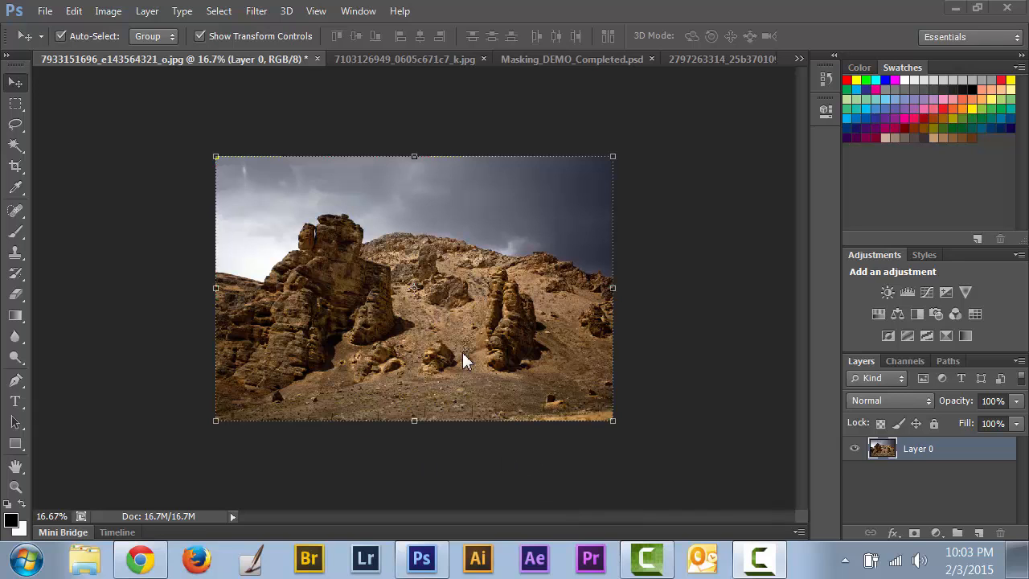
pyautogui.click(377, 60)
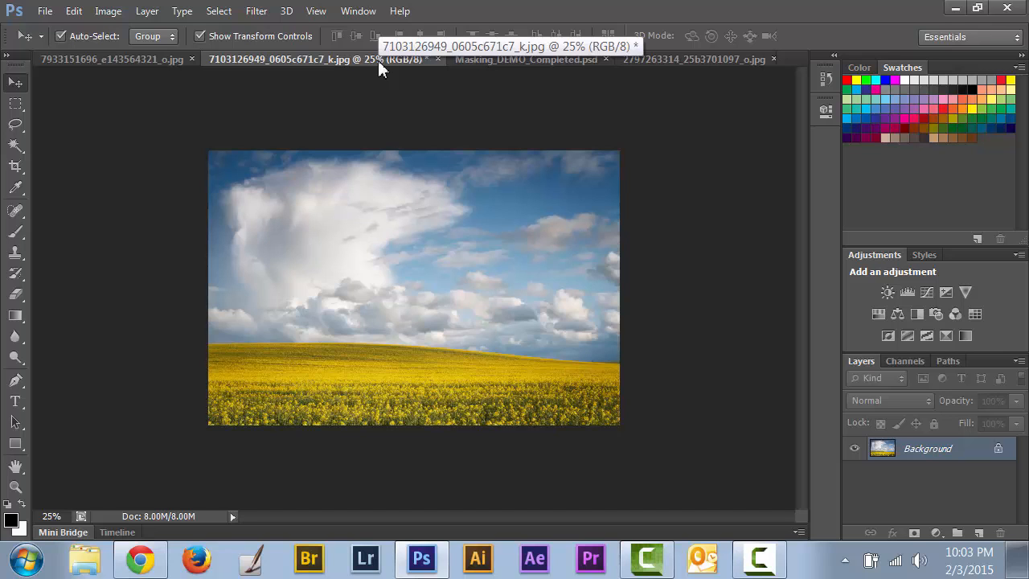
pyautogui.click(143, 60)
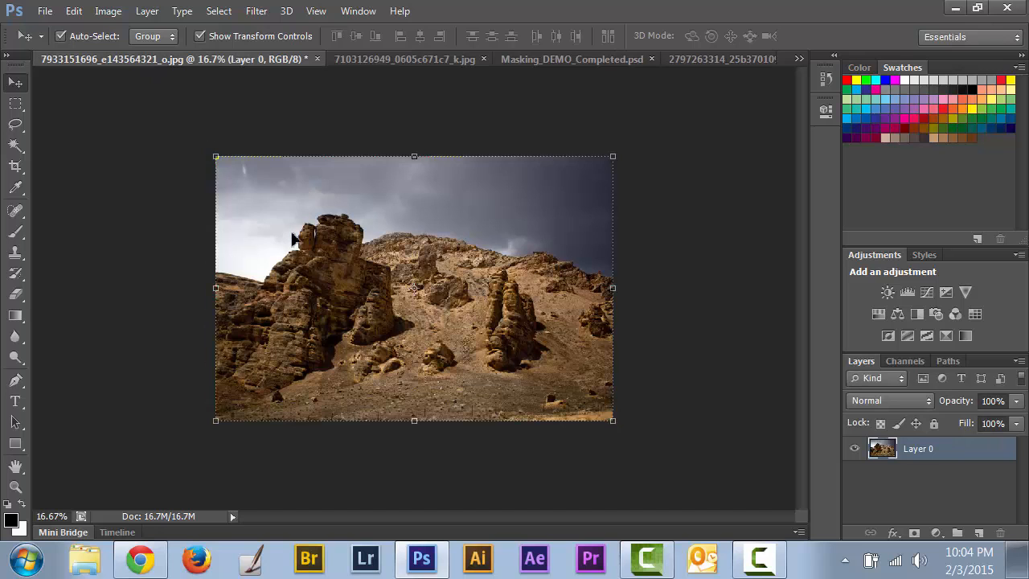
pyautogui.moveTo(293, 239); pyautogui.dragTo(381, 297)
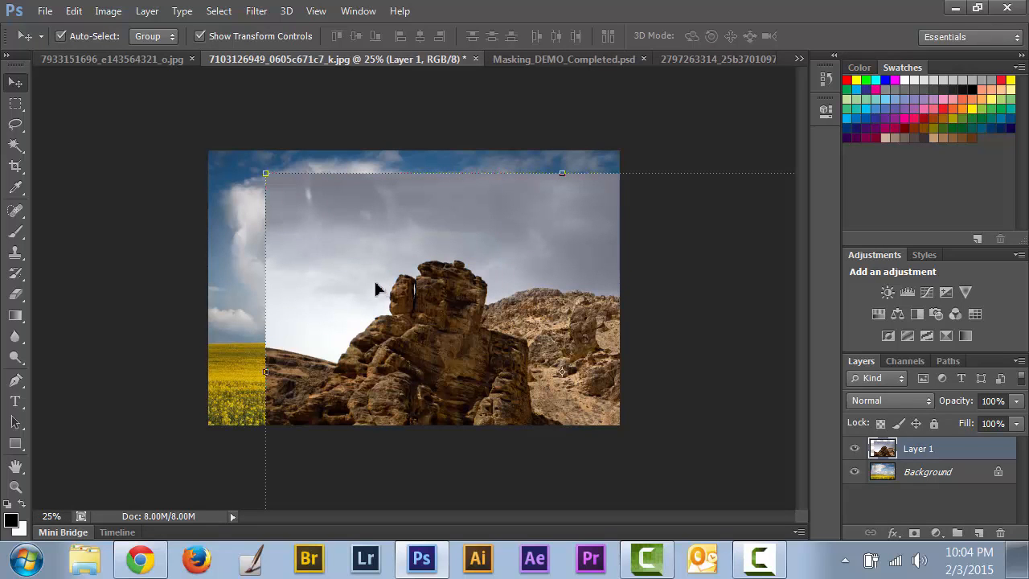
# Scale the rock landscape layer to about 73% and position it so it covers the whole canvas
pyautogui.click(271, 178)
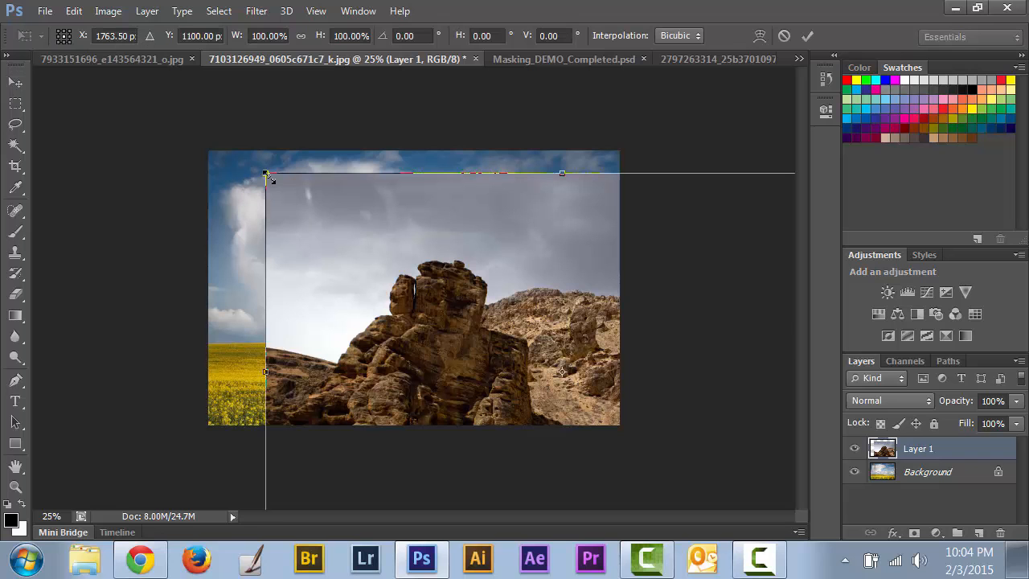
pyautogui.moveTo(271, 179); pyautogui.dragTo(374, 266)
pyautogui.moveTo(452, 303); pyautogui.dragTo(284, 211)
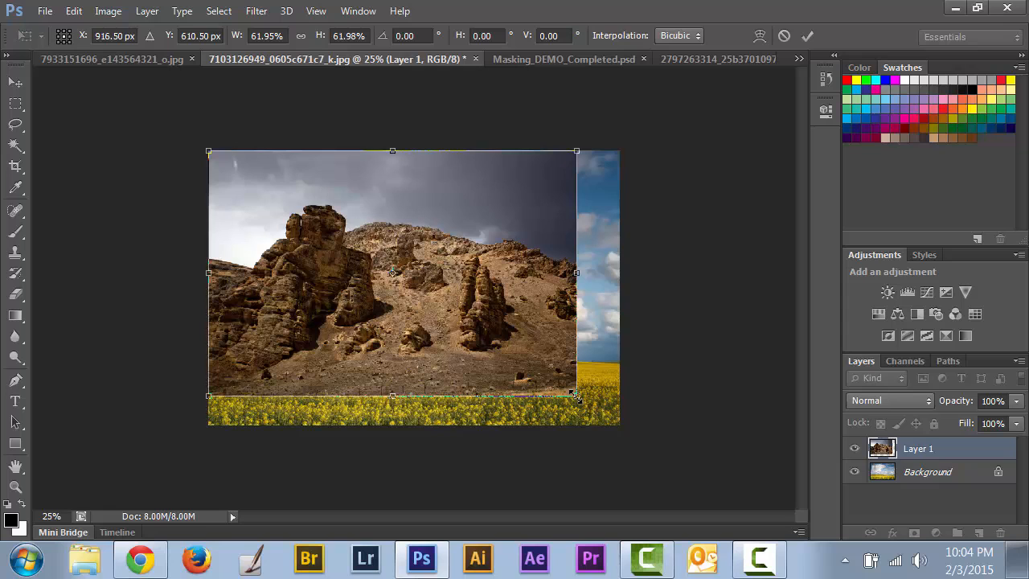
pyautogui.moveTo(576, 396); pyautogui.dragTo(596, 411)
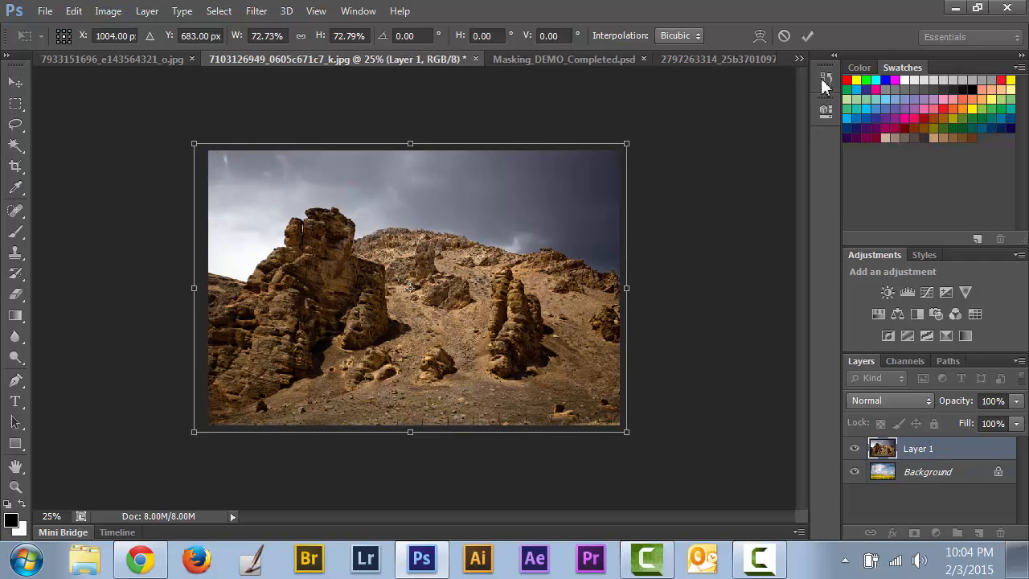
pyautogui.click(808, 36)
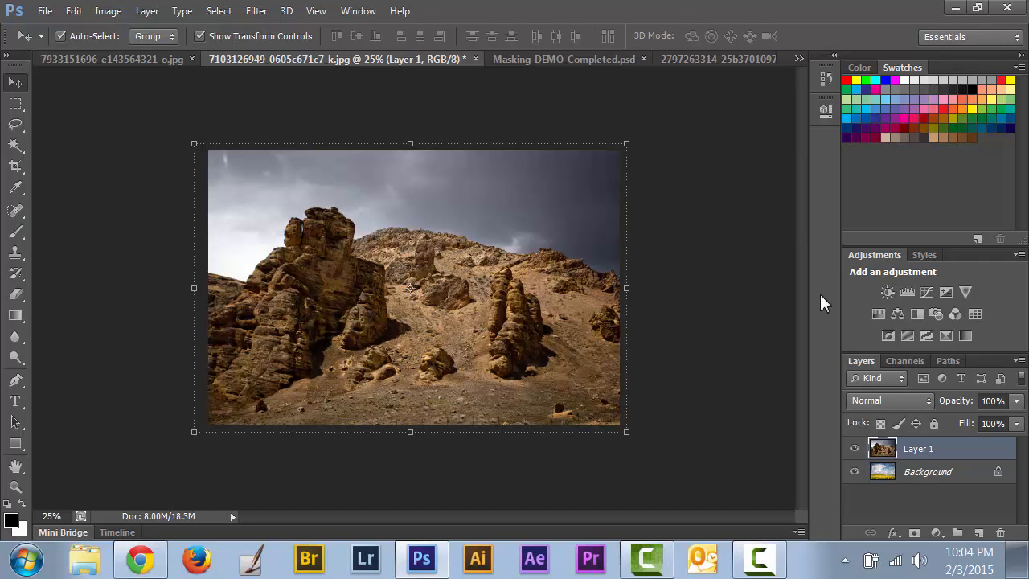
# Add a layer mask to the rock landscape layer and keep the mask active for editing
pyautogui.click(914, 533)
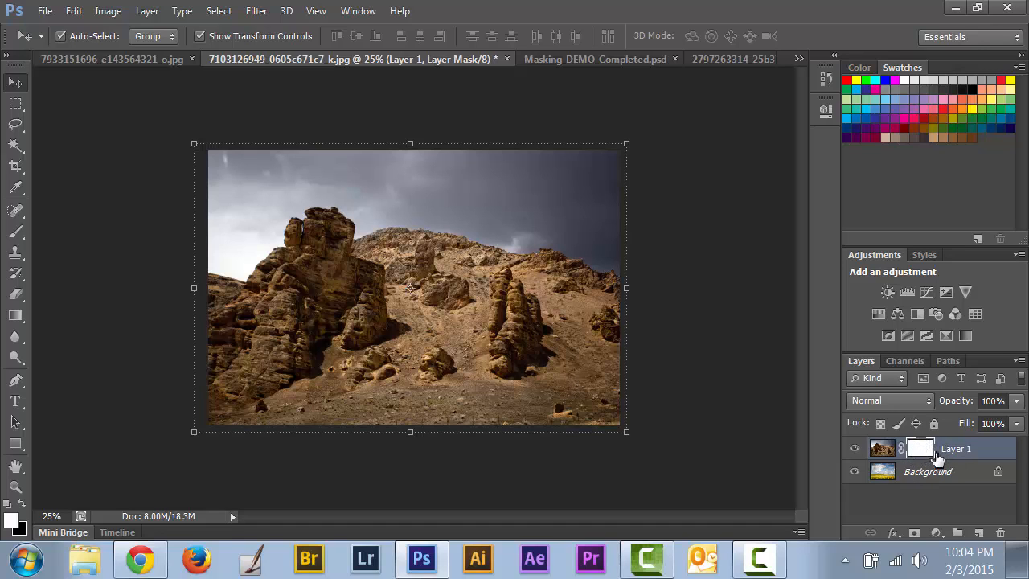
pyautogui.click(883, 450)
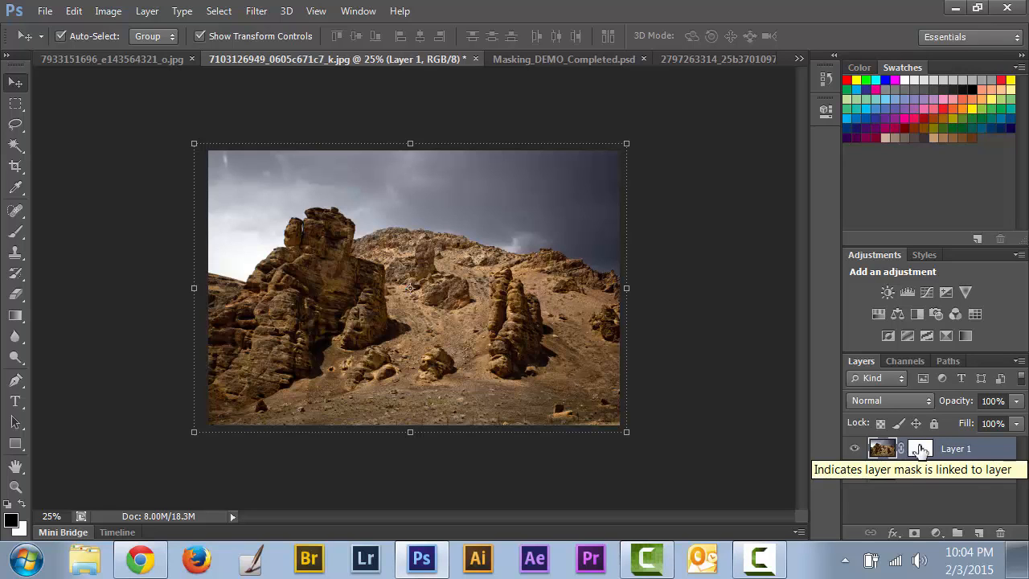
pyautogui.click(920, 450)
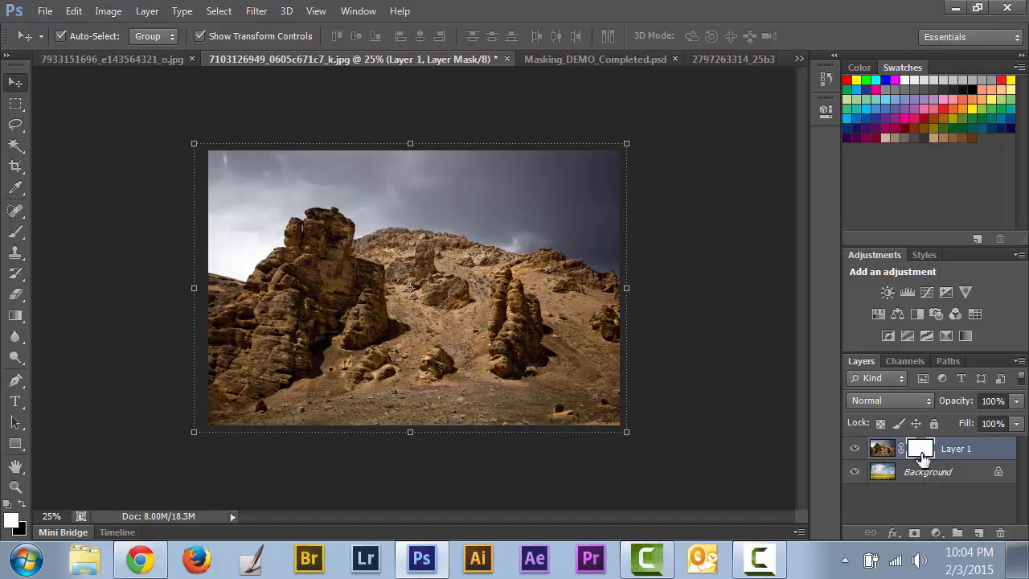
# Mask out the upper sky of Layer 1 with a black 197 px brush, and toggle the layer's visibility to compare
pyautogui.click(16, 233)
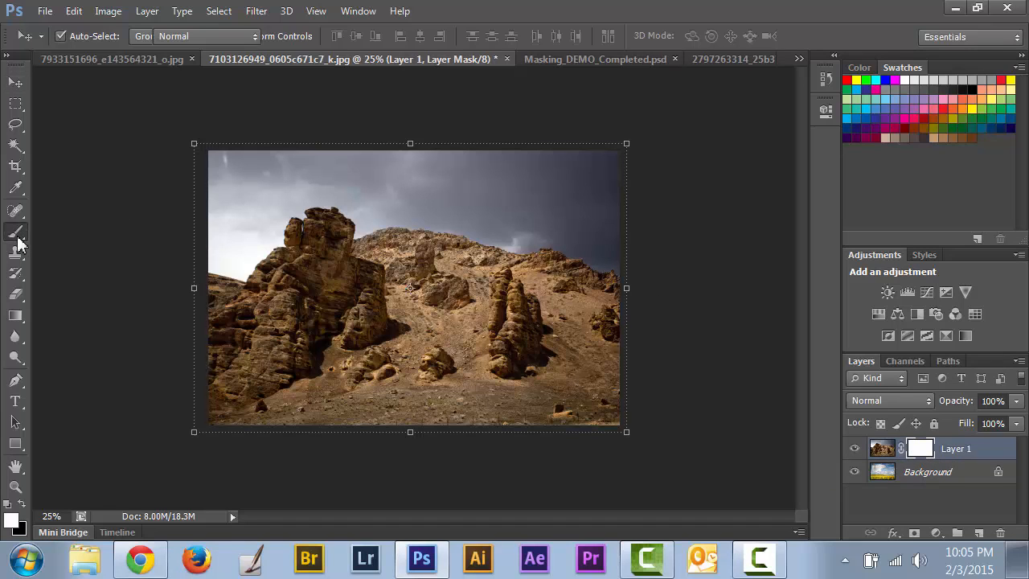
pyautogui.click(22, 504)
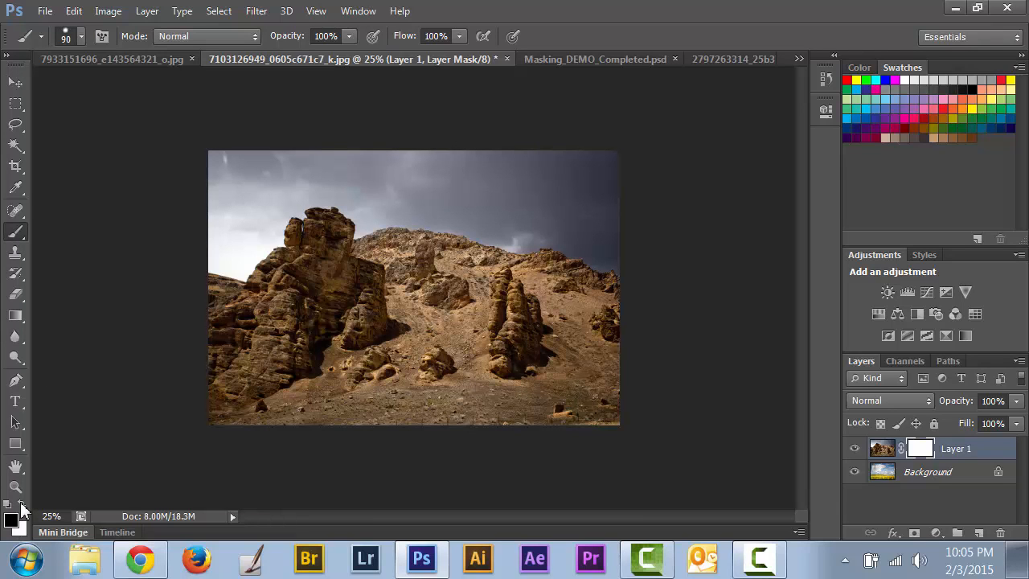
pyautogui.click(22, 503)
pyautogui.click(22, 503)
pyautogui.press('x')
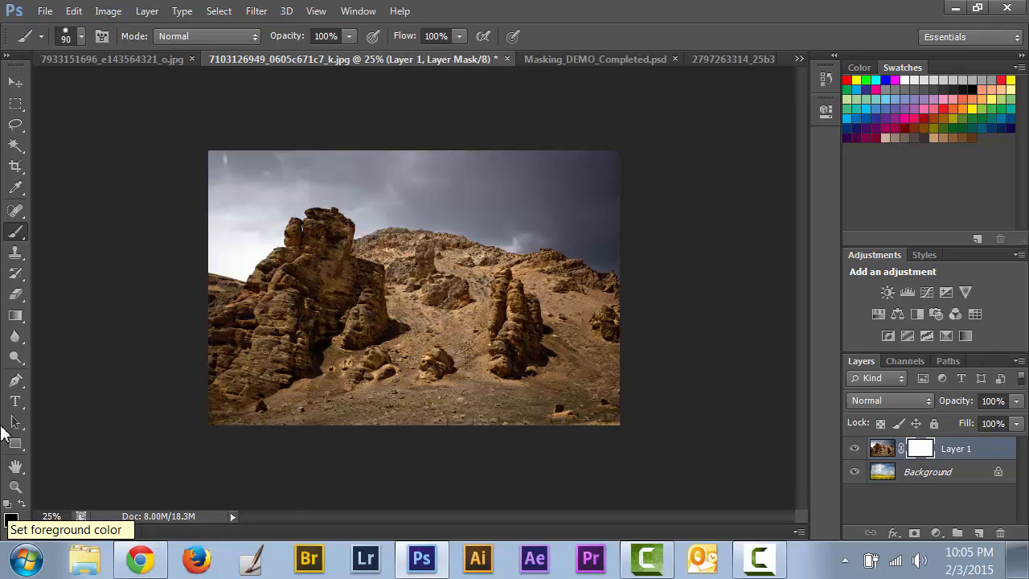
pyautogui.click(83, 35)
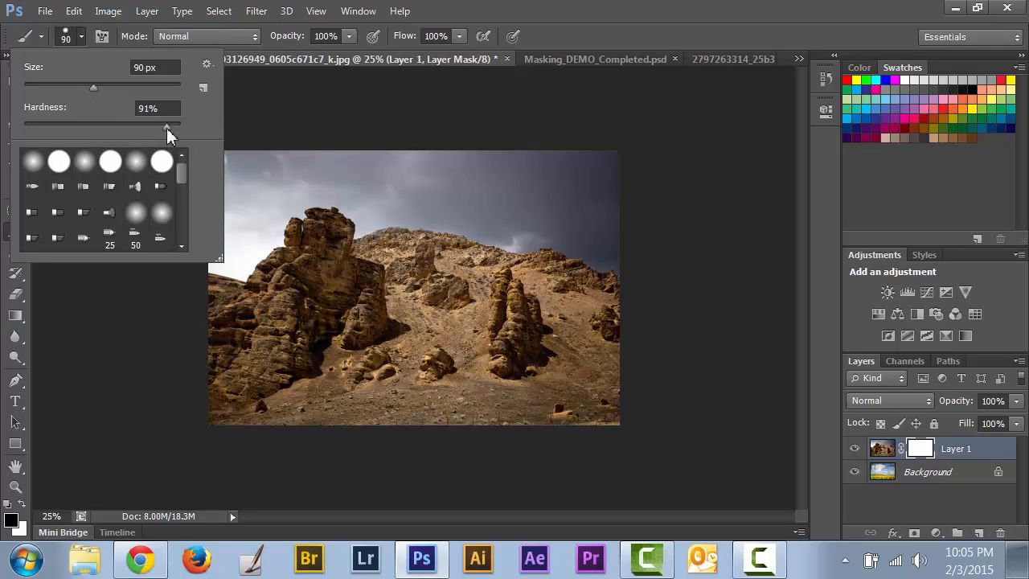
pyautogui.moveTo(94, 86); pyautogui.dragTo(124, 89)
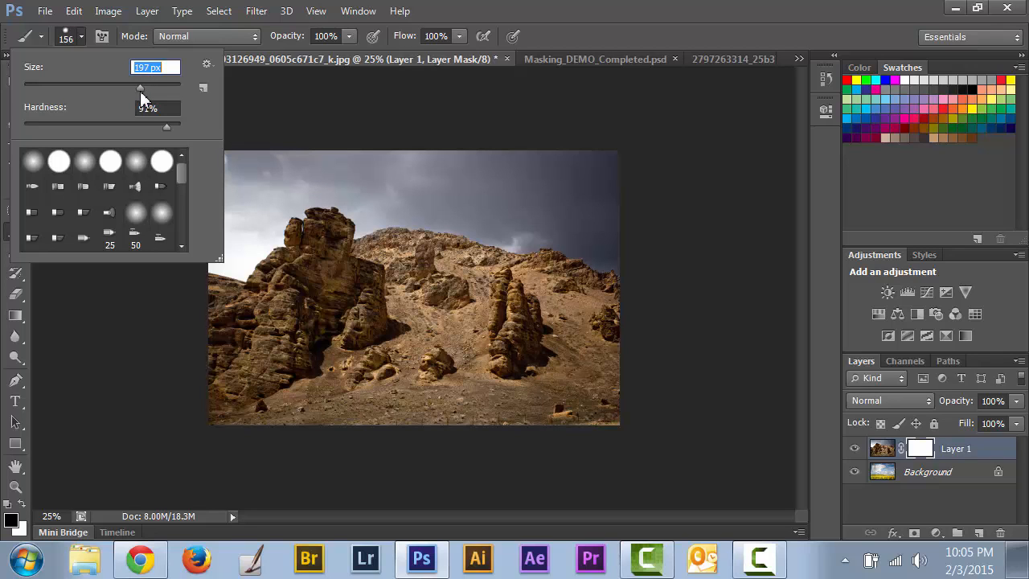
pyautogui.moveTo(511, 193)
pyautogui.mouseDown()
pyautogui.moveTo(454, 161)
pyautogui.moveTo(411, 158)
pyautogui.moveTo(274, 149)
pyautogui.moveTo(229, 159)
pyautogui.moveTo(222, 176)
pyautogui.moveTo(238, 158)
pyautogui.moveTo(207, 158)
pyautogui.moveTo(262, 186)
pyautogui.moveTo(231, 170)
pyautogui.moveTo(232, 197)
pyautogui.moveTo(281, 175)
pyautogui.moveTo(345, 165)
pyautogui.moveTo(438, 197)
pyautogui.moveTo(592, 195)
pyautogui.moveTo(560, 172)
pyautogui.moveTo(509, 169)
pyautogui.moveTo(479, 151)
pyautogui.moveTo(563, 144)
pyautogui.moveTo(607, 160)
pyautogui.moveTo(615, 200)
pyautogui.moveTo(599, 218)
pyautogui.moveTo(562, 219)
pyautogui.moveTo(324, 174)
pyautogui.moveTo(211, 218)
pyautogui.mouseUp()
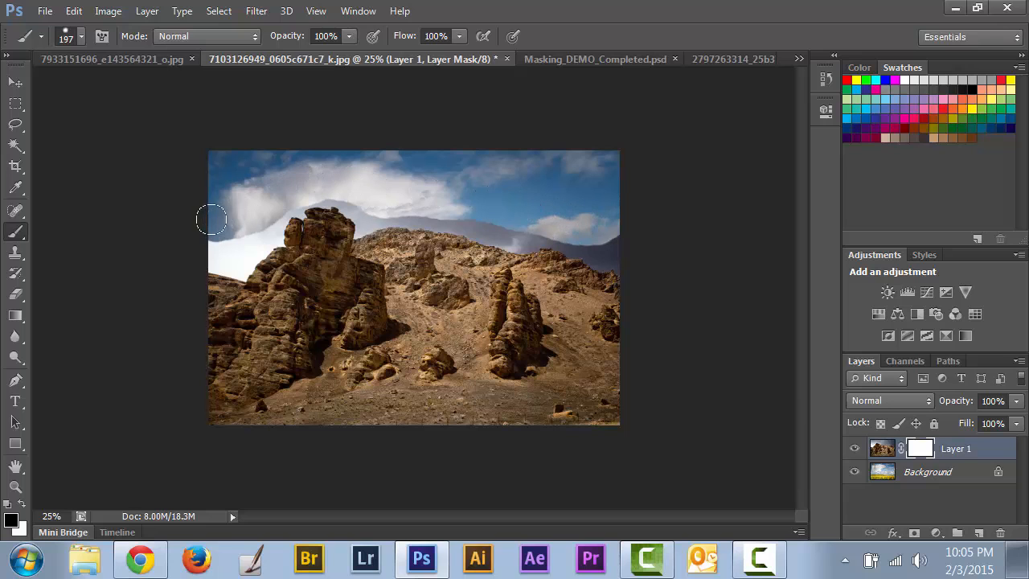
pyautogui.click(854, 450)
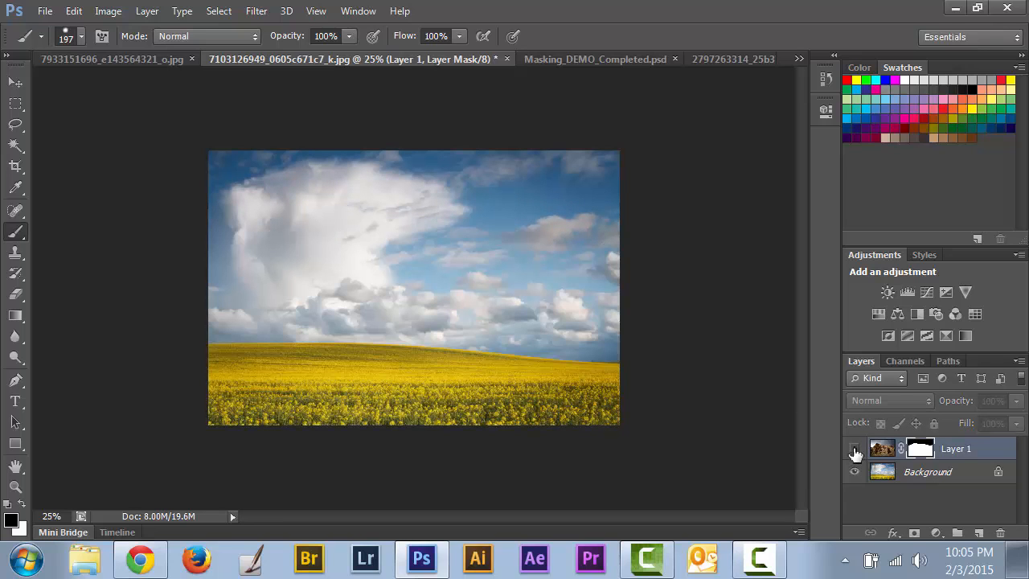
pyautogui.click(855, 450)
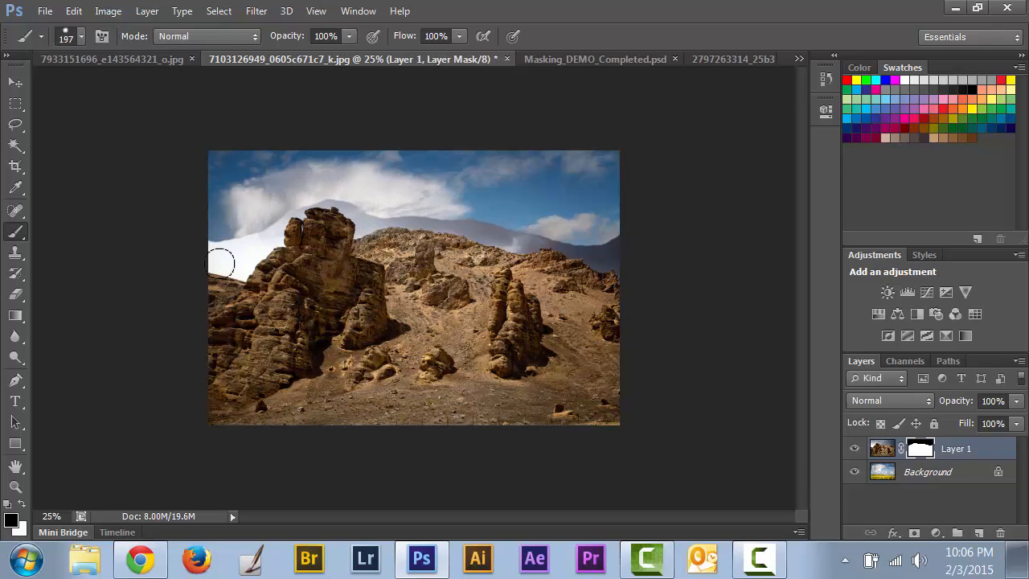
# Reduce the brush size to 54 px and mask out more of the grey sky along the central mountain ridge
pyautogui.hotkey('ctrl', '+')
pyautogui.hotkey('ctrl', '+')
pyautogui.hotkey('ctrl', '+')
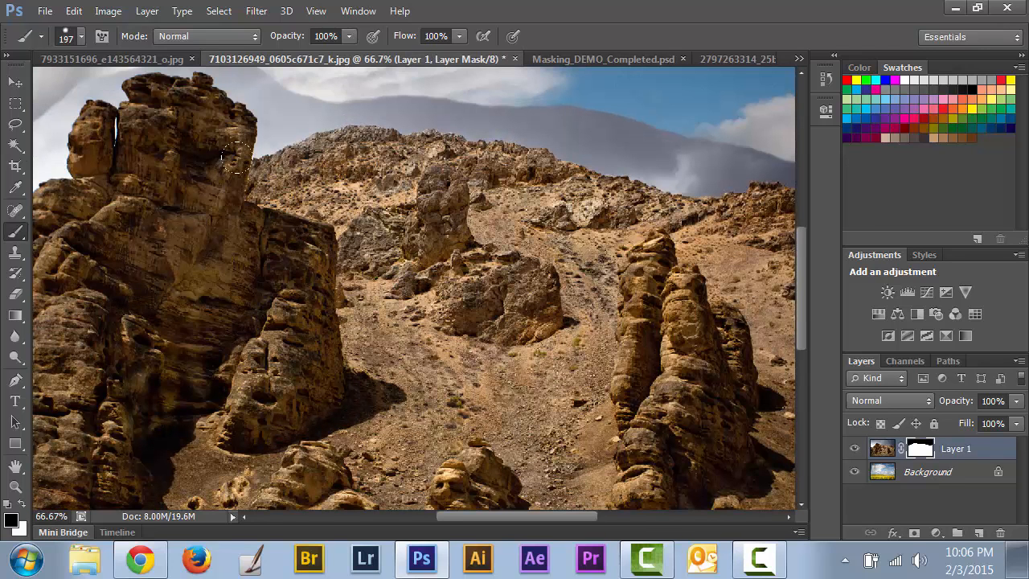
pyautogui.click(80, 36)
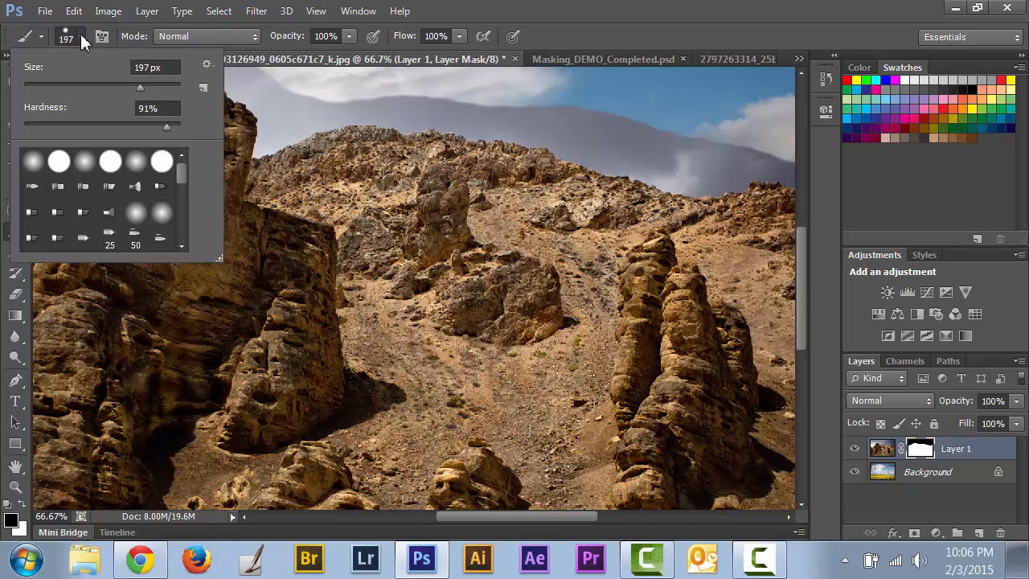
pyautogui.moveTo(104, 85); pyautogui.dragTo(63, 83)
pyautogui.moveTo(424, 103)
pyautogui.mouseDown()
pyautogui.moveTo(536, 128)
pyautogui.moveTo(556, 126)
pyautogui.moveTo(508, 108)
pyautogui.moveTo(599, 122)
pyautogui.moveTo(590, 138)
pyautogui.moveTo(541, 129)
pyautogui.moveTo(576, 139)
pyautogui.moveTo(631, 133)
pyautogui.moveTo(608, 114)
pyautogui.moveTo(624, 127)
pyautogui.moveTo(662, 129)
pyautogui.moveTo(661, 144)
pyautogui.moveTo(593, 149)
pyautogui.mouseUp()
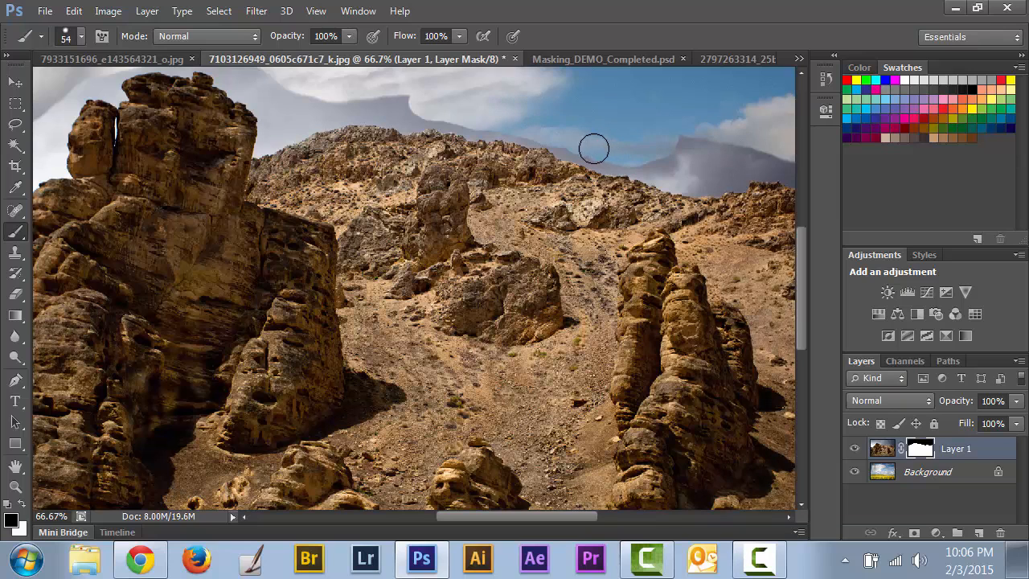
# In Masking_DEMO_Completed.psd, disable and re-enable Layer 0's mask to compare the composite with the original sky
pyautogui.click(605, 63)
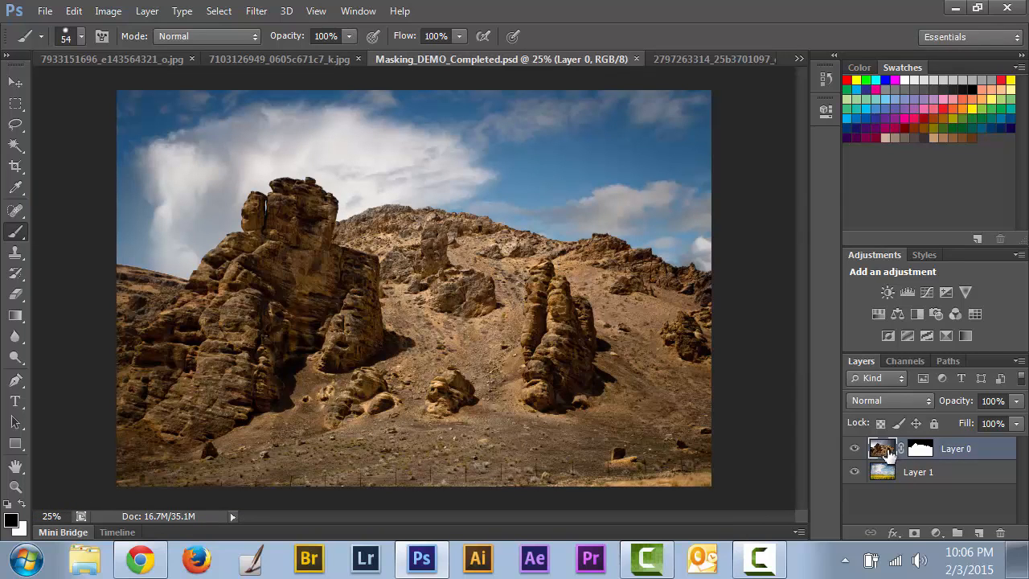
pyautogui.click(924, 455)
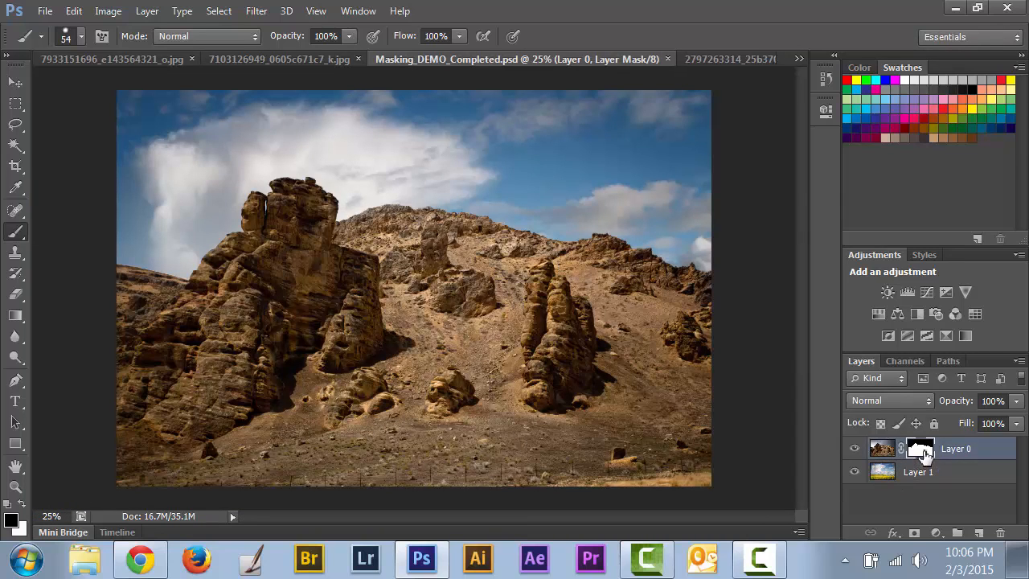
pyautogui.rightClick(925, 456)
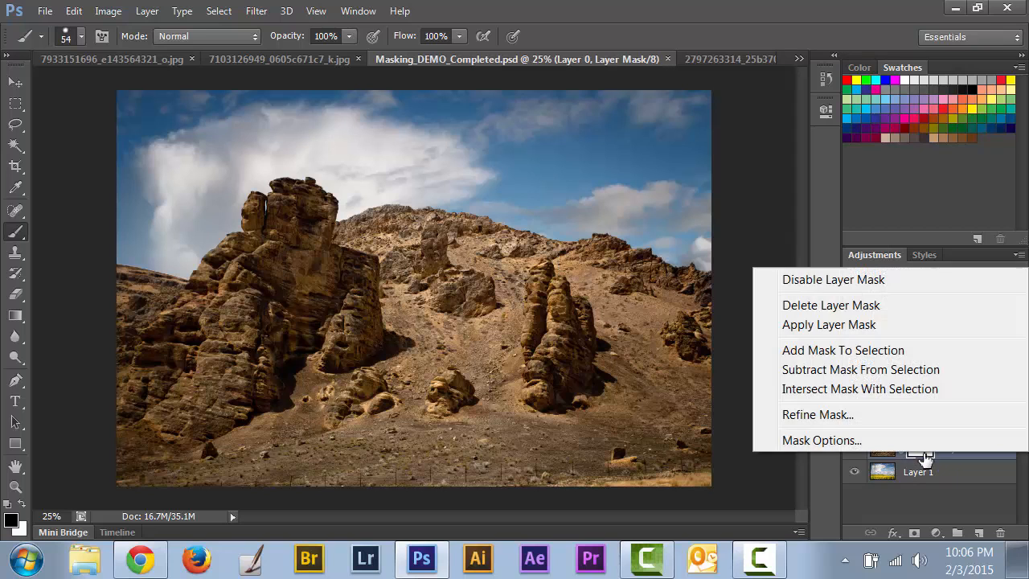
pyautogui.click(886, 286)
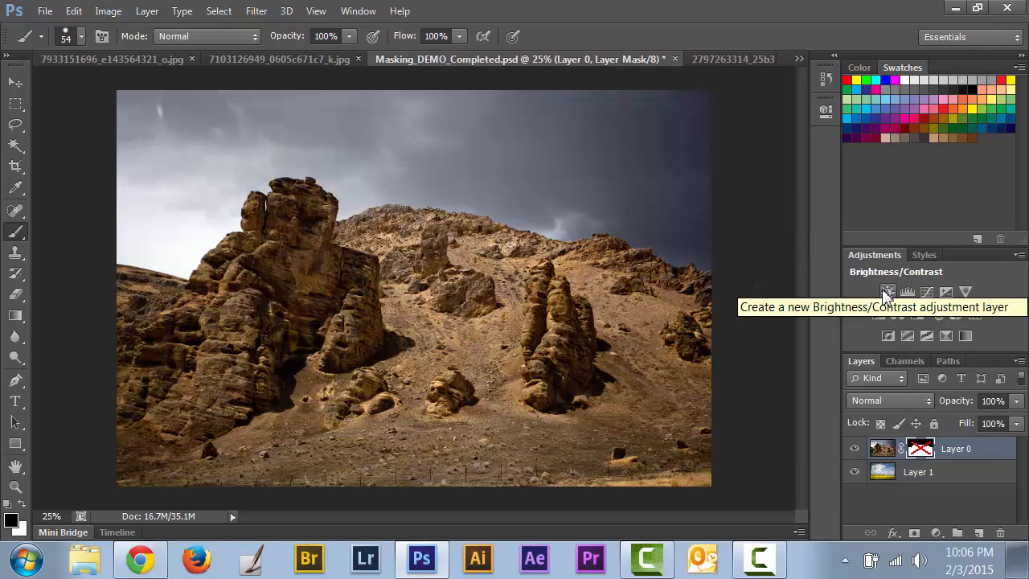
pyautogui.rightClick(920, 454)
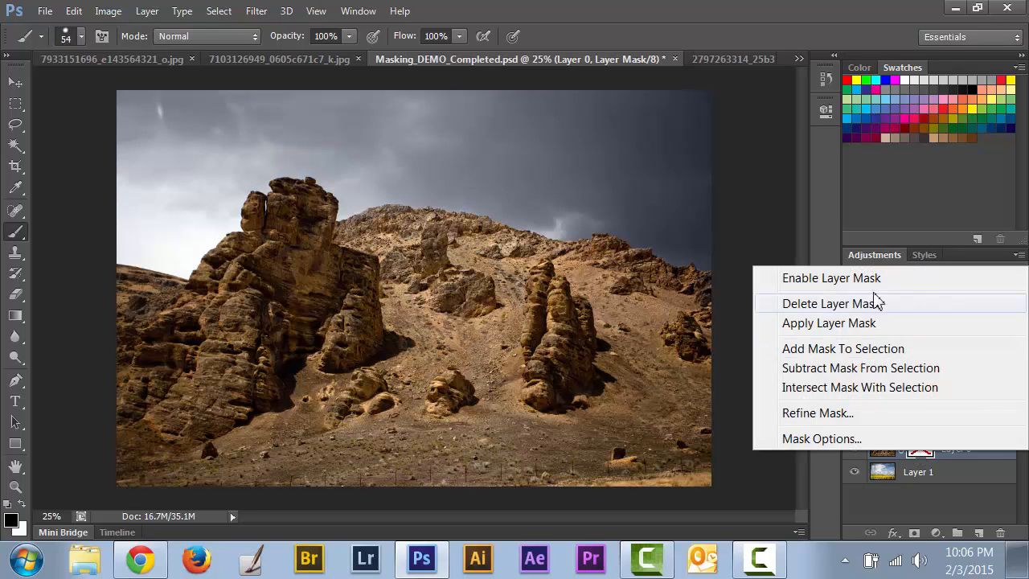
pyautogui.click(873, 279)
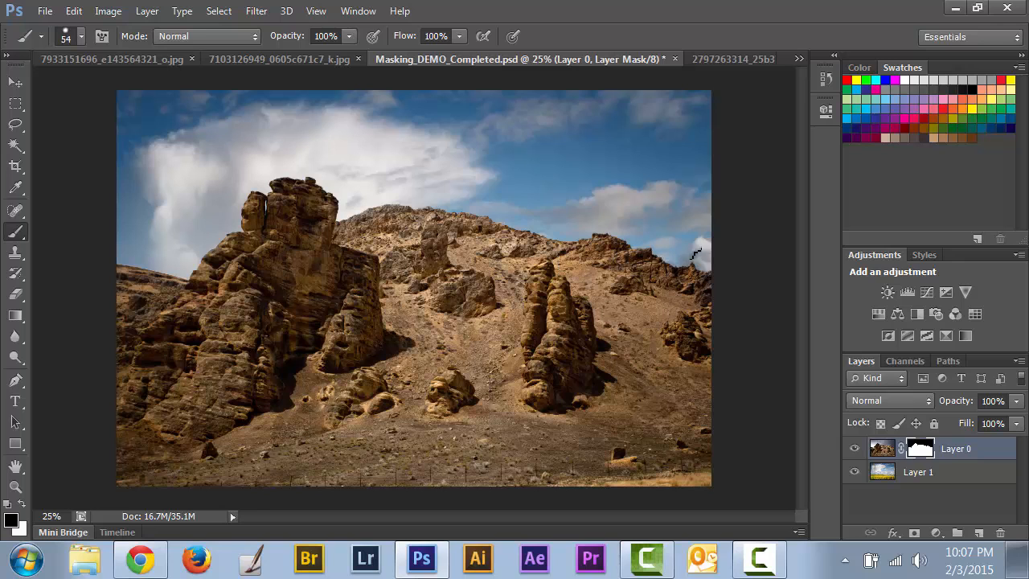
pyautogui.click(757, 61)
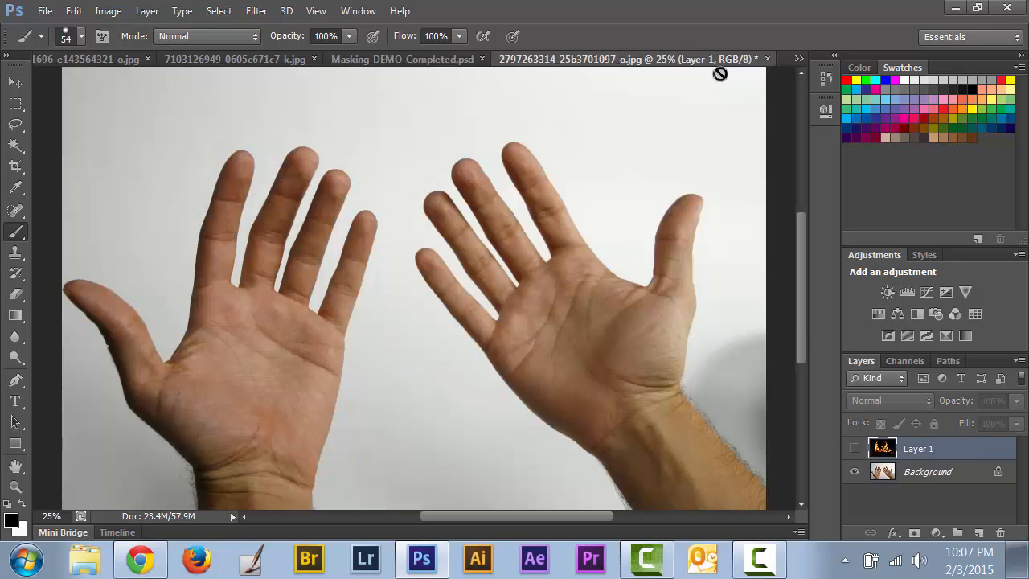
pyautogui.click(856, 448)
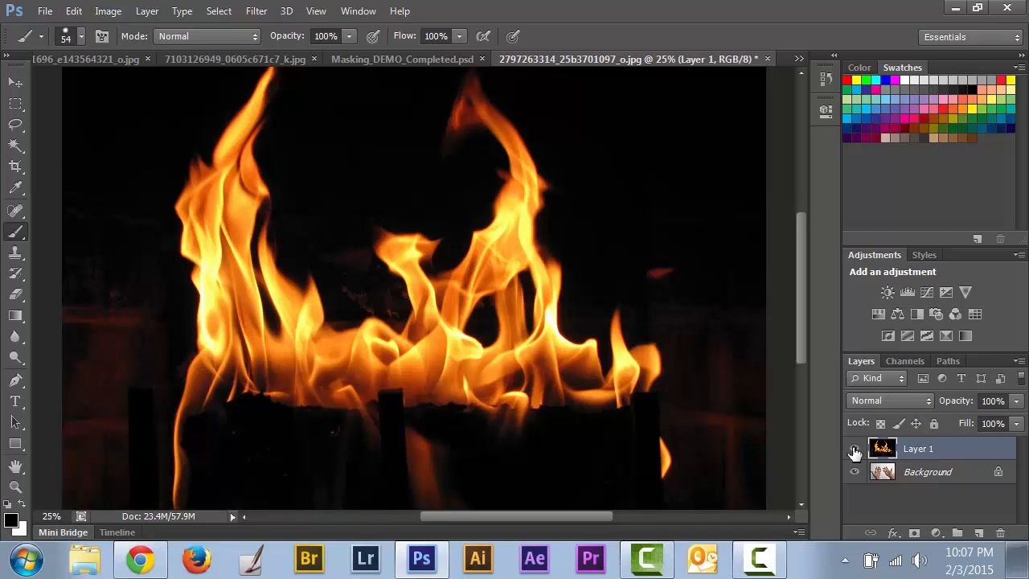
pyautogui.click(870, 402)
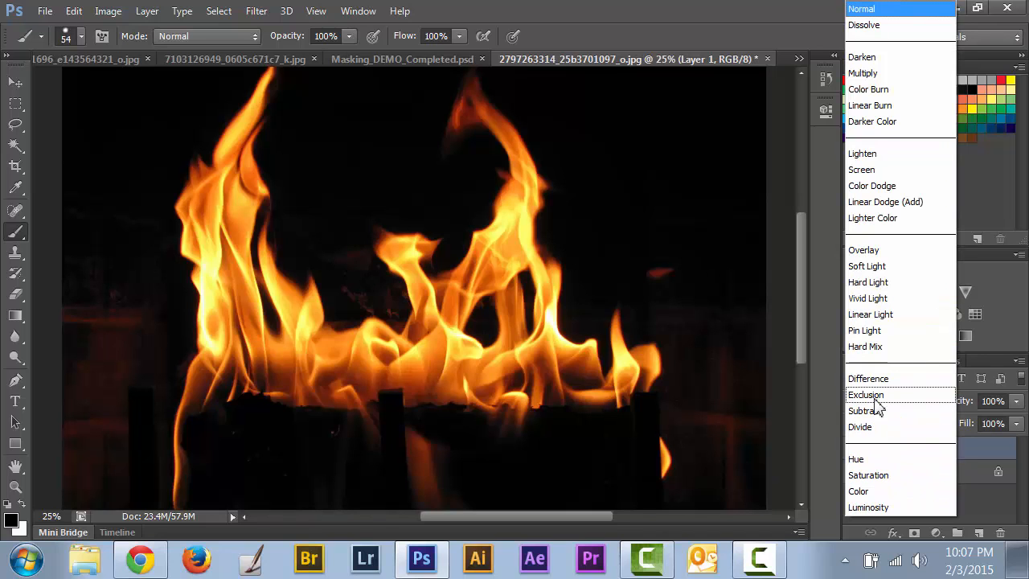
pyautogui.click(895, 249)
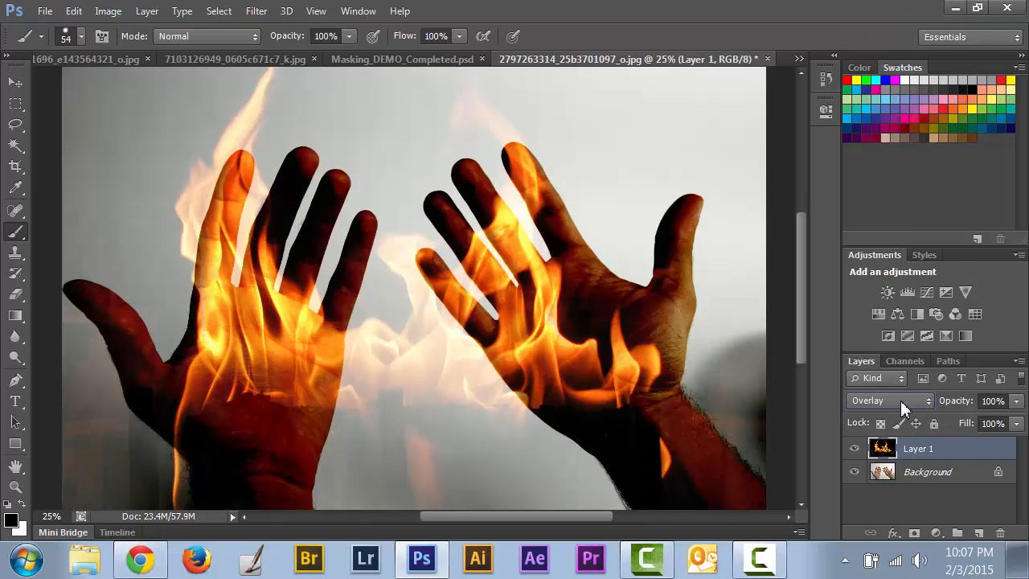
pyautogui.click(900, 401)
pyautogui.click(887, 266)
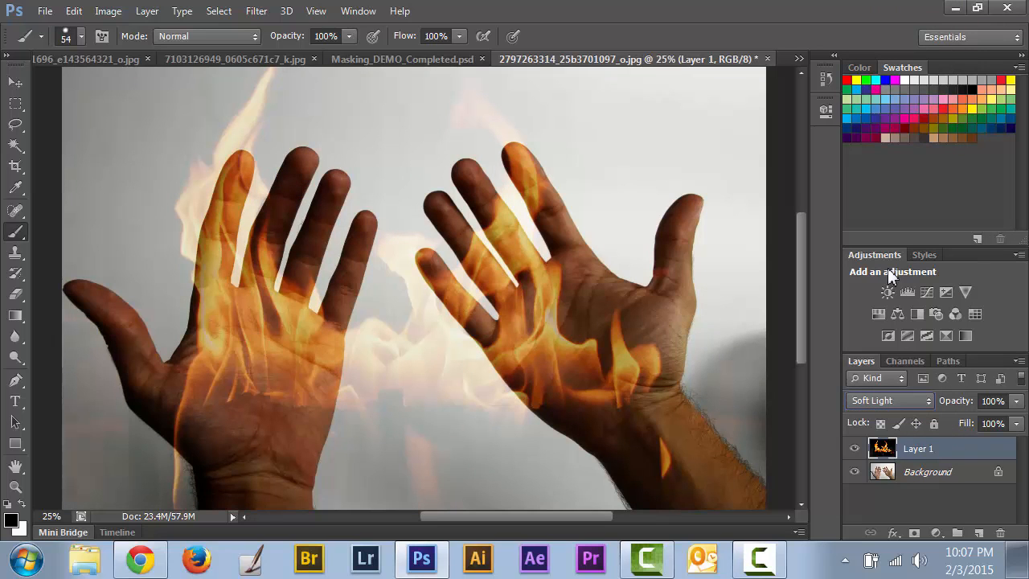